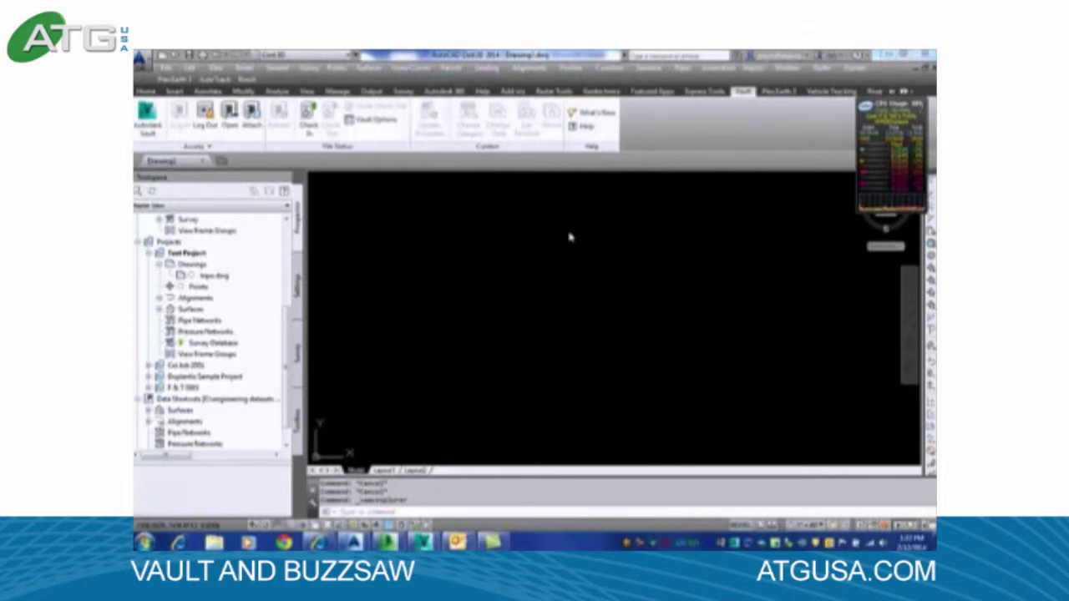
Check out topo.dwg from the Drawings folder of Test Project, getting its latest version.
{"action": "right_click", "coordinate": [231, 277]}
{"action": "left_click", "coordinate": [266, 294]}
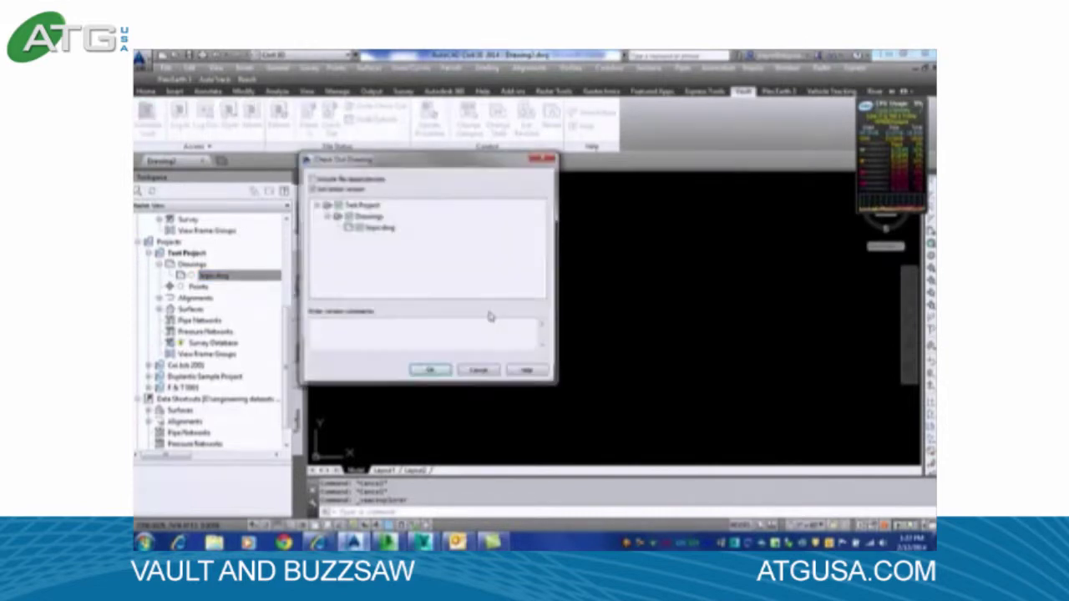
{"action": "left_click", "coordinate": [428, 372]}
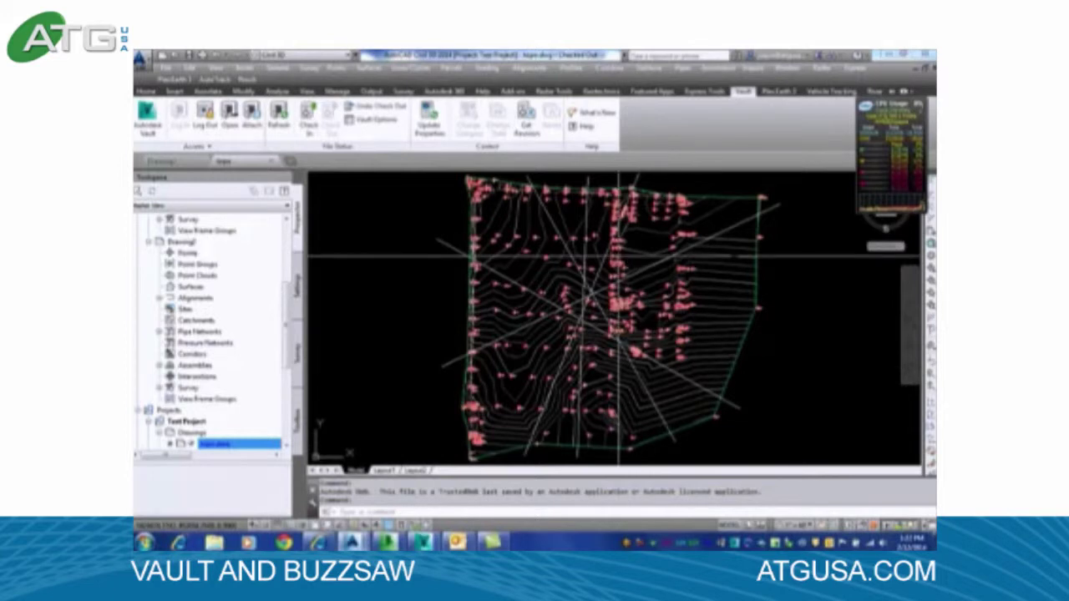
Erase the straight lines that cross over the contours in the middle of the topo drawing.
{"action": "type", "text": "e"}
{"action": "key", "text": "Return"}
{"action": "left_click", "coordinate": [642, 269]}
{"action": "left_click", "coordinate": [603, 257]}
{"action": "left_click", "coordinate": [578, 252]}
{"action": "left_click", "coordinate": [579, 251]}
{"action": "left_click", "coordinate": [584, 251]}
{"action": "left_click", "coordinate": [570, 254]}
{"action": "left_click", "coordinate": [528, 290]}
{"action": "key", "text": "Return"}
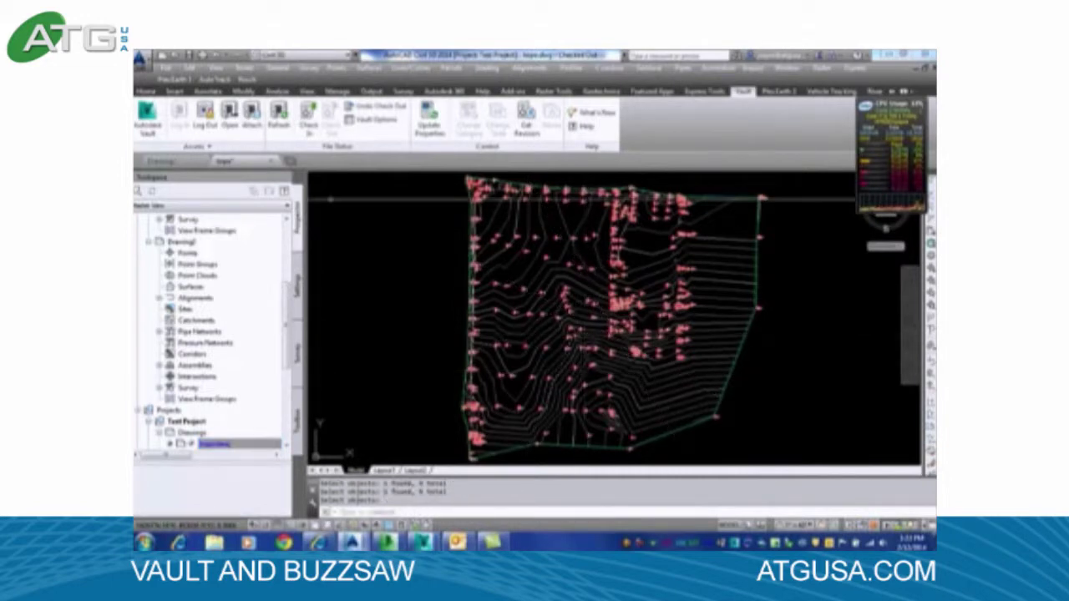
Save topo.dwg and check it in to the vault without creating a DWF or keeping it checked out.
{"action": "left_click", "coordinate": [190, 56]}
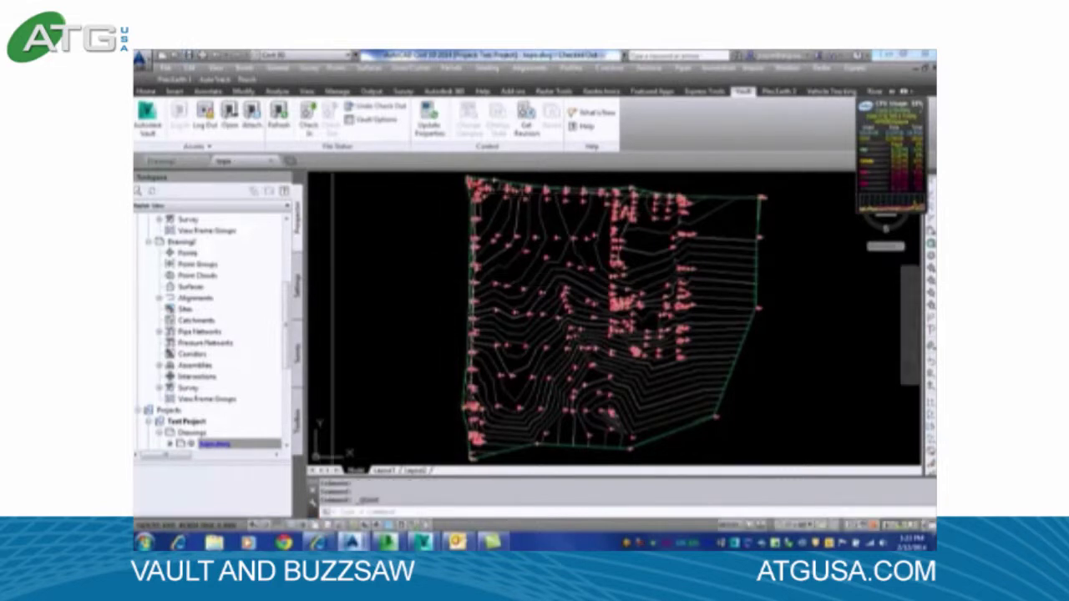
{"action": "left_click", "coordinate": [309, 130]}
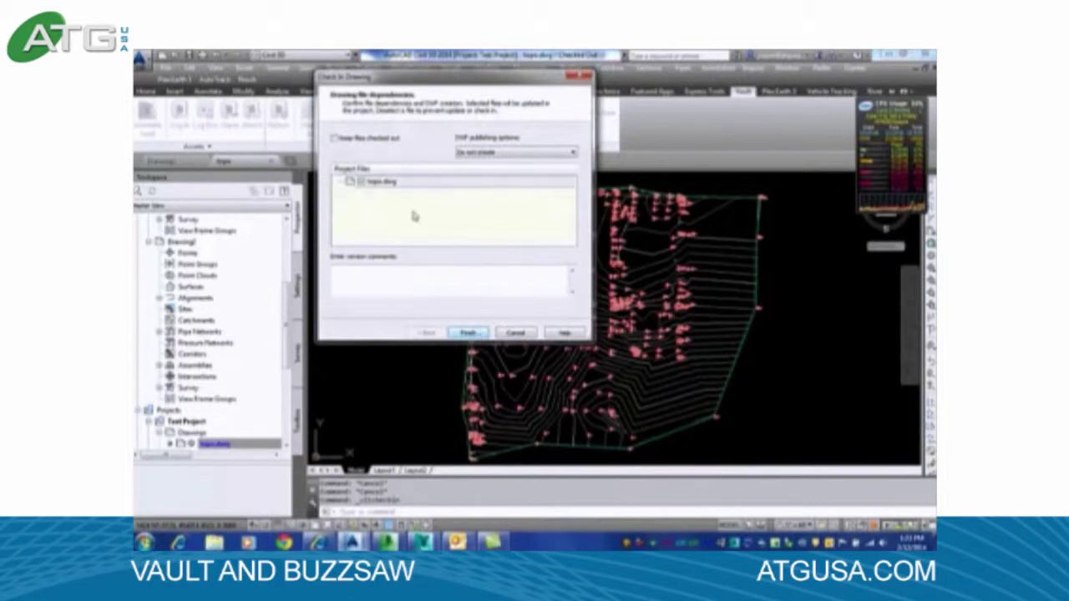
{"action": "left_click", "coordinate": [472, 331]}
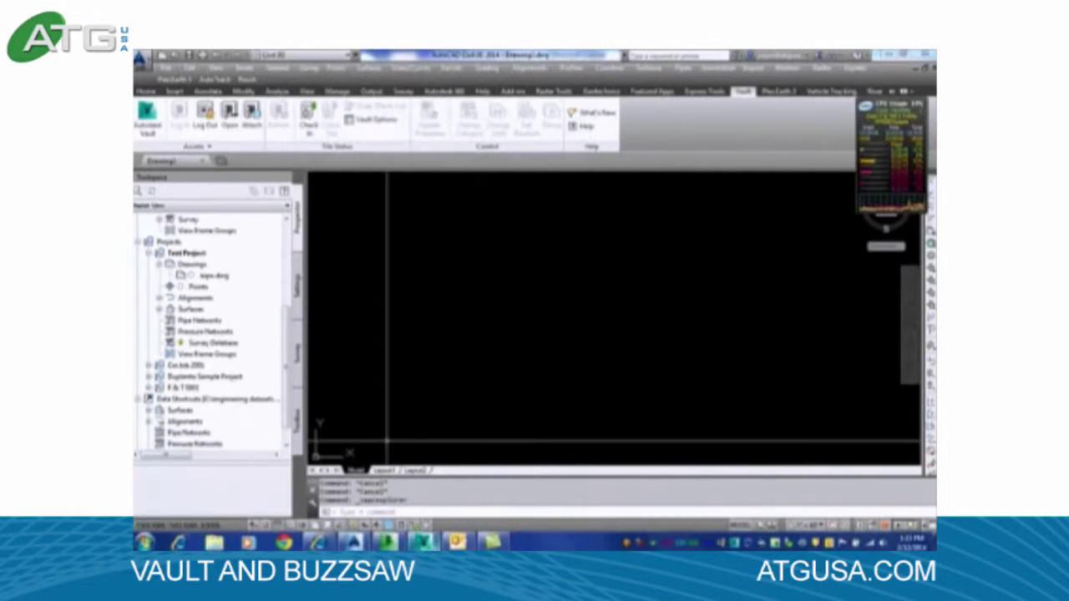
Switch to Autodesk Vault and show the version history of topo.dwg in Test Project.
{"action": "mouse_move", "coordinate": [434, 544]}
{"action": "left_click", "coordinate": [425, 457]}
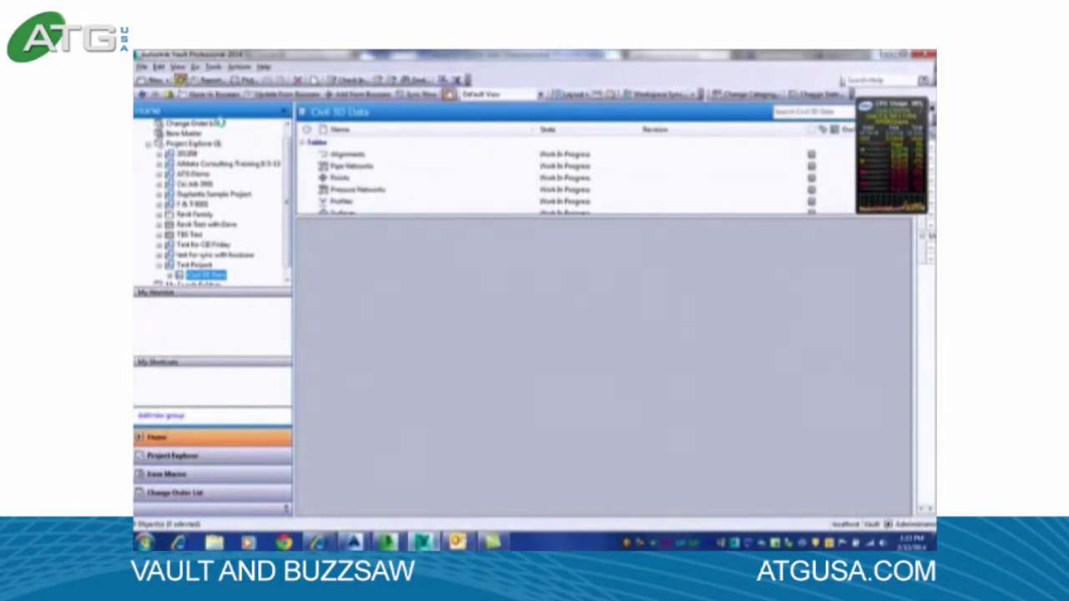
{"action": "left_click", "coordinate": [194, 264]}
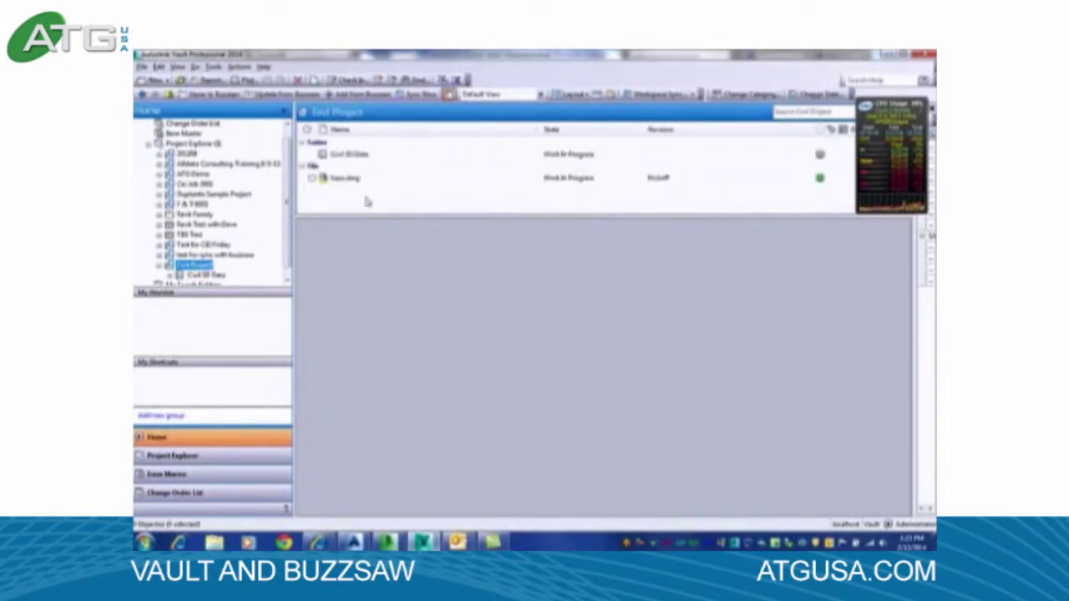
{"action": "left_click", "coordinate": [371, 179]}
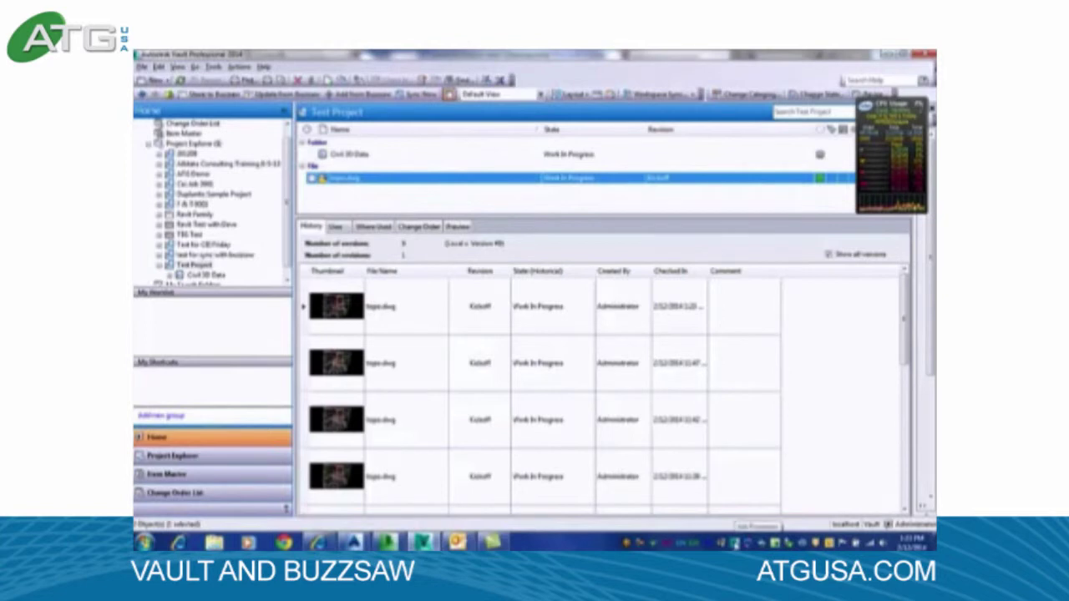
Open the Vault Job Processor and use its file commands to control job processing.
{"action": "left_click", "coordinate": [736, 544]}
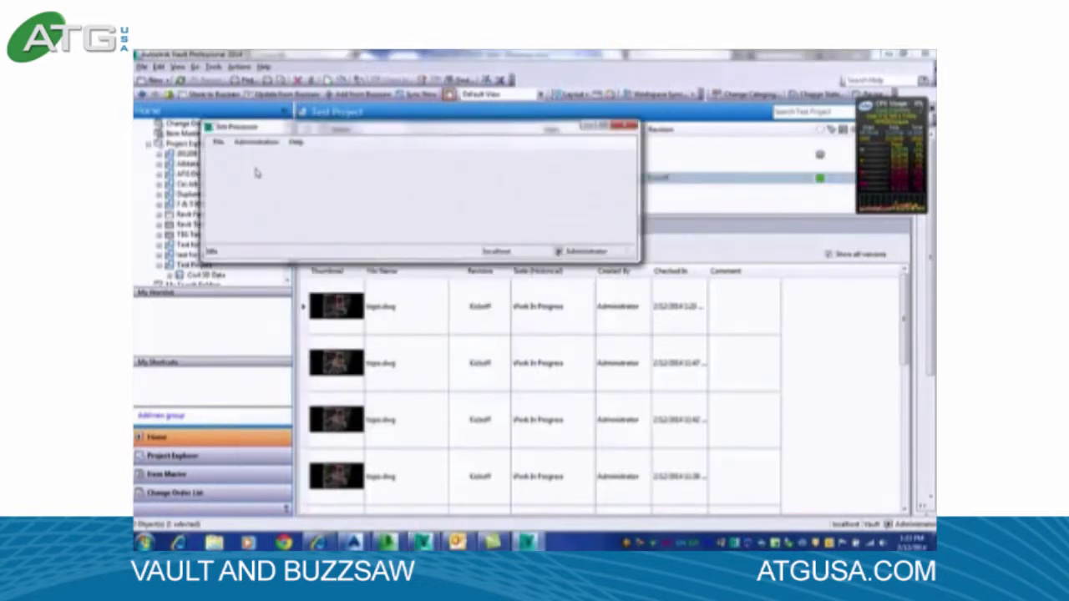
{"action": "left_click", "coordinate": [219, 143]}
{"action": "left_click", "coordinate": [239, 158]}
{"action": "left_click", "coordinate": [219, 142]}
{"action": "left_click", "coordinate": [237, 167]}
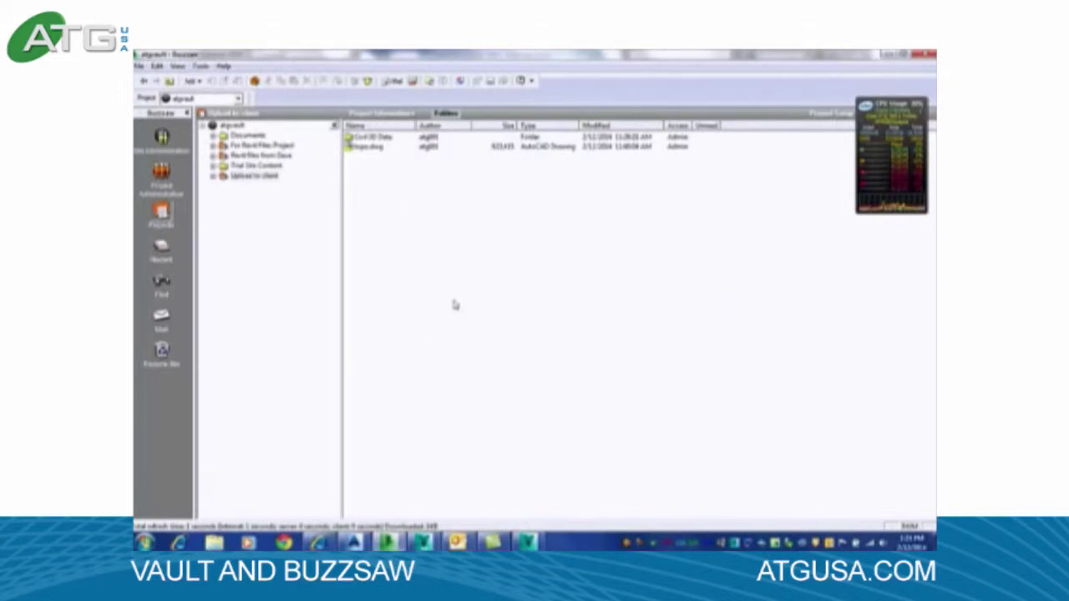
View the member list of the Buzzsaw project and close it.
{"action": "left_click", "coordinate": [413, 81]}
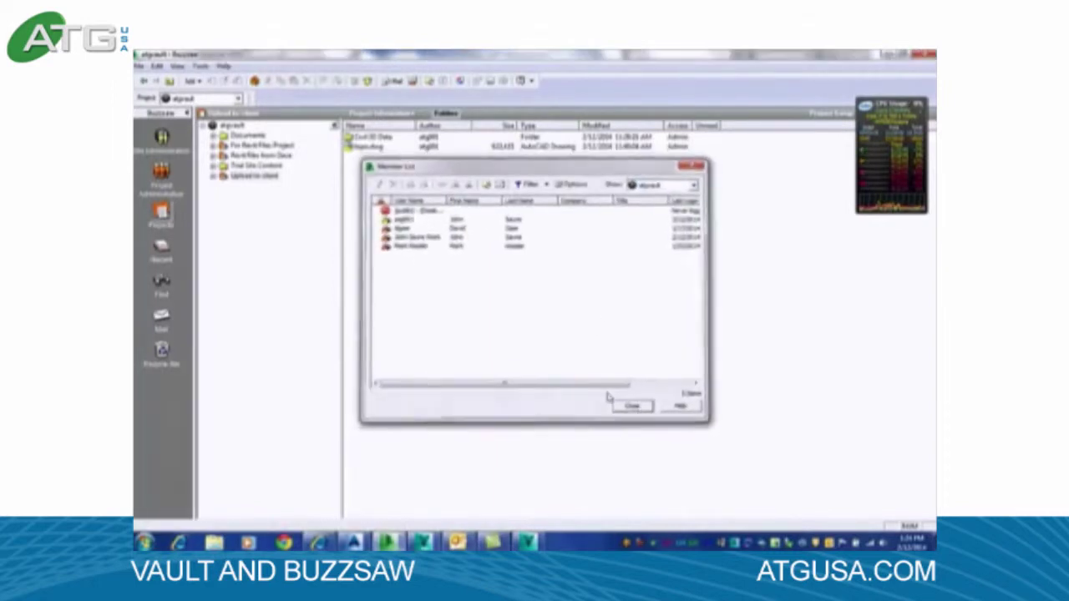
{"action": "left_click", "coordinate": [631, 405]}
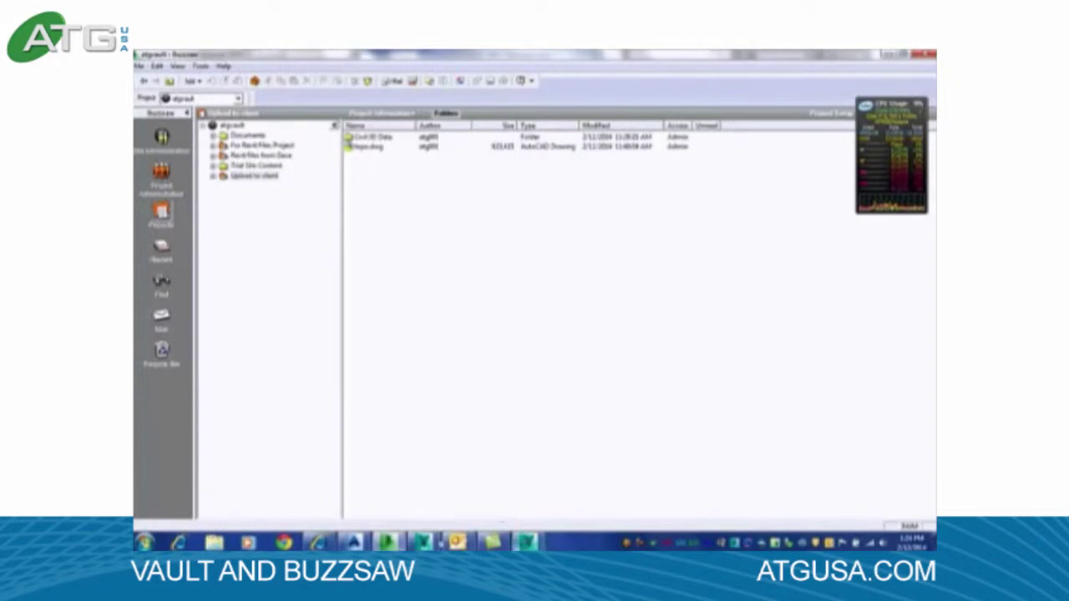
Check the Job Processor and Vault windows, return to Buzzsaw and refresh the Upload to client folder.
{"action": "left_click", "coordinate": [430, 543]}
{"action": "left_click", "coordinate": [531, 542]}
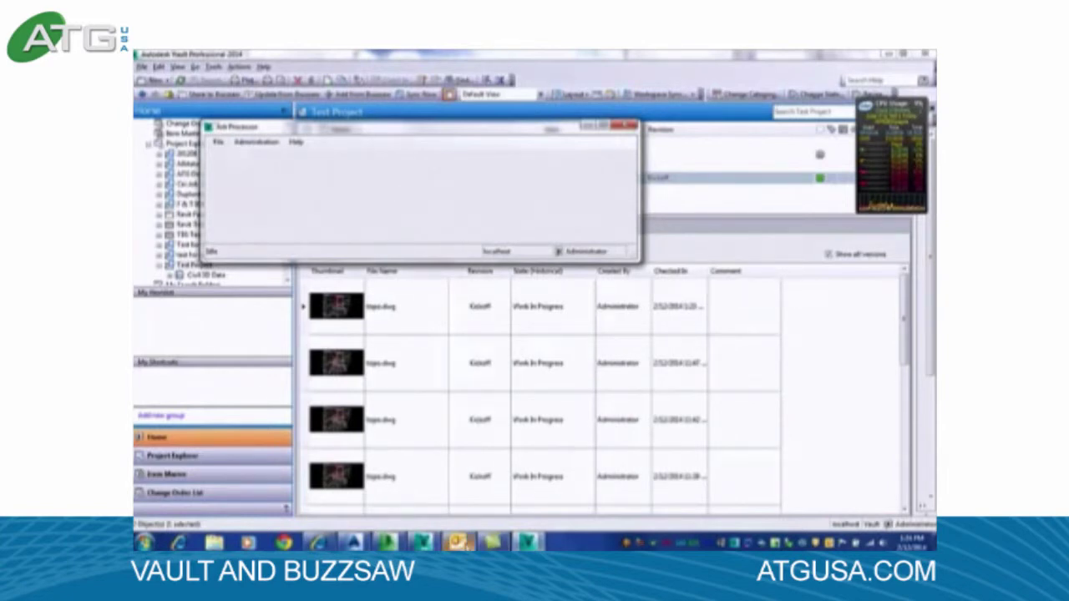
{"action": "mouse_move", "coordinate": [459, 543]}
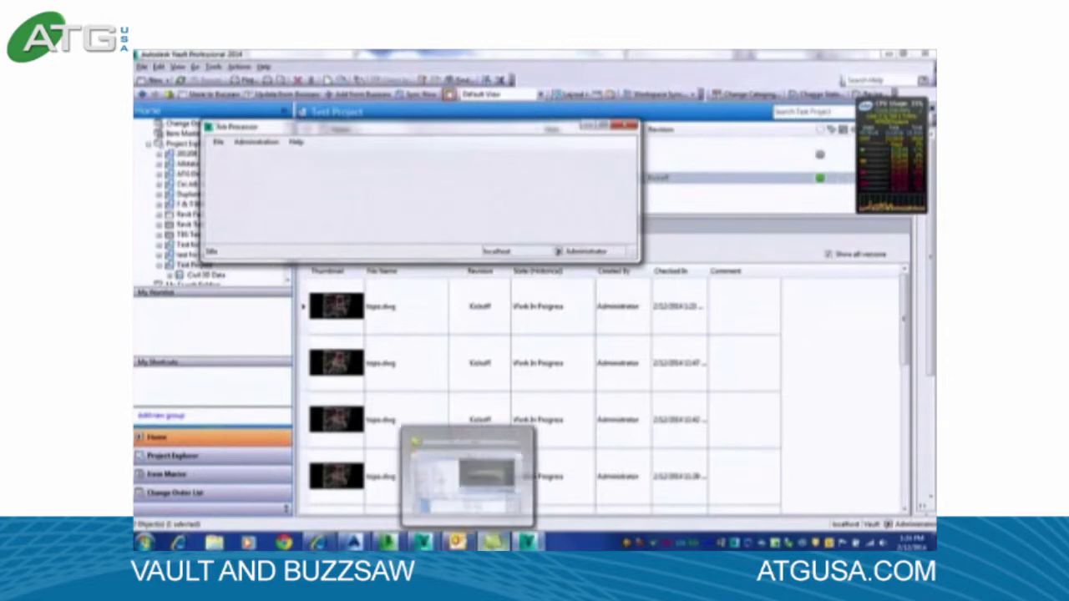
{"action": "left_click", "coordinate": [458, 543]}
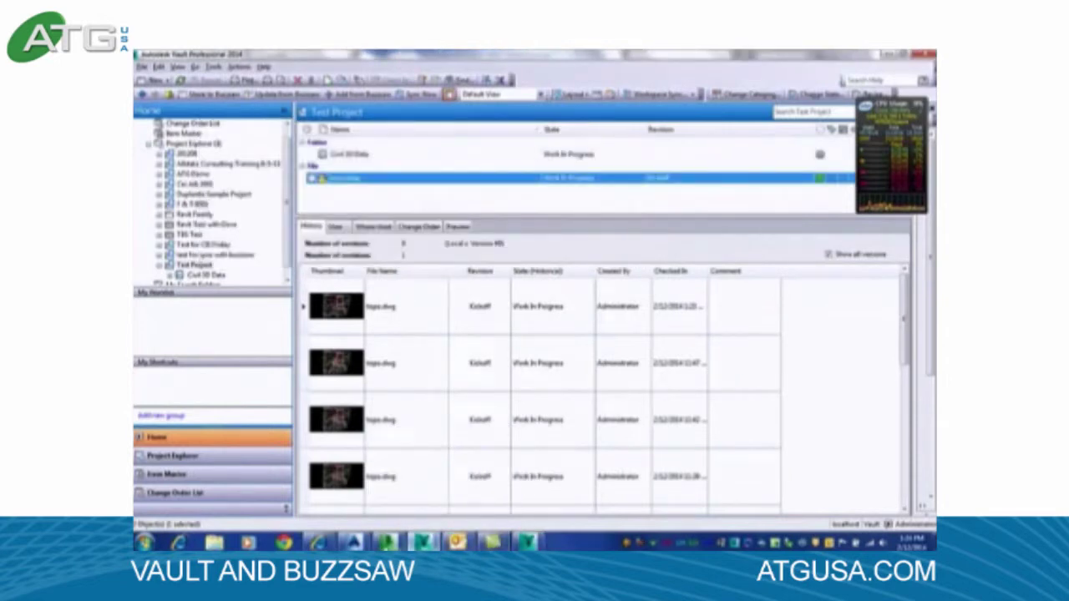
{"action": "left_click", "coordinate": [492, 543]}
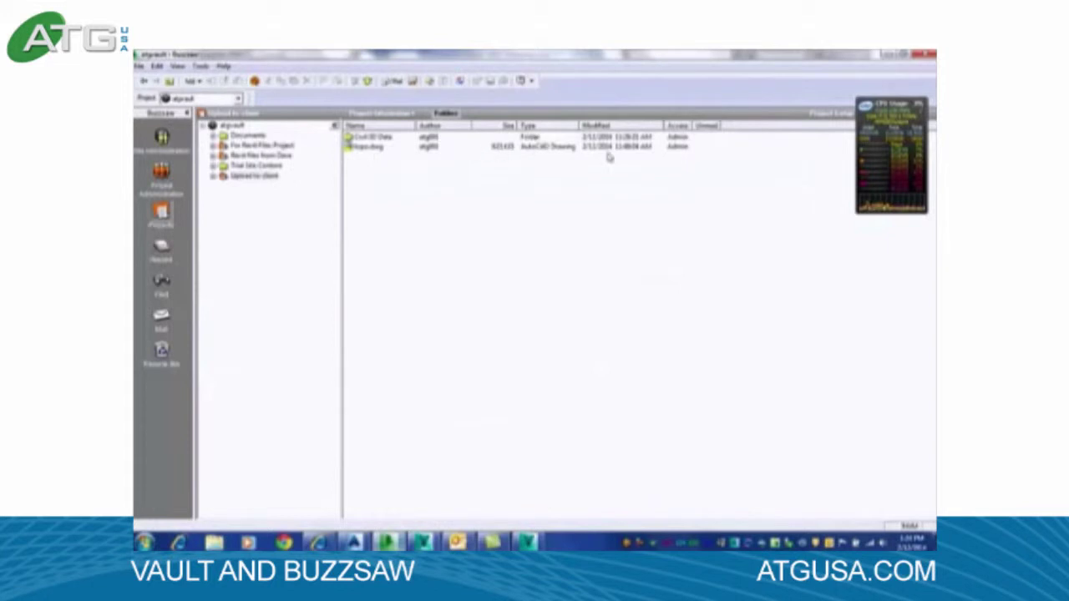
{"action": "left_click", "coordinate": [431, 83]}
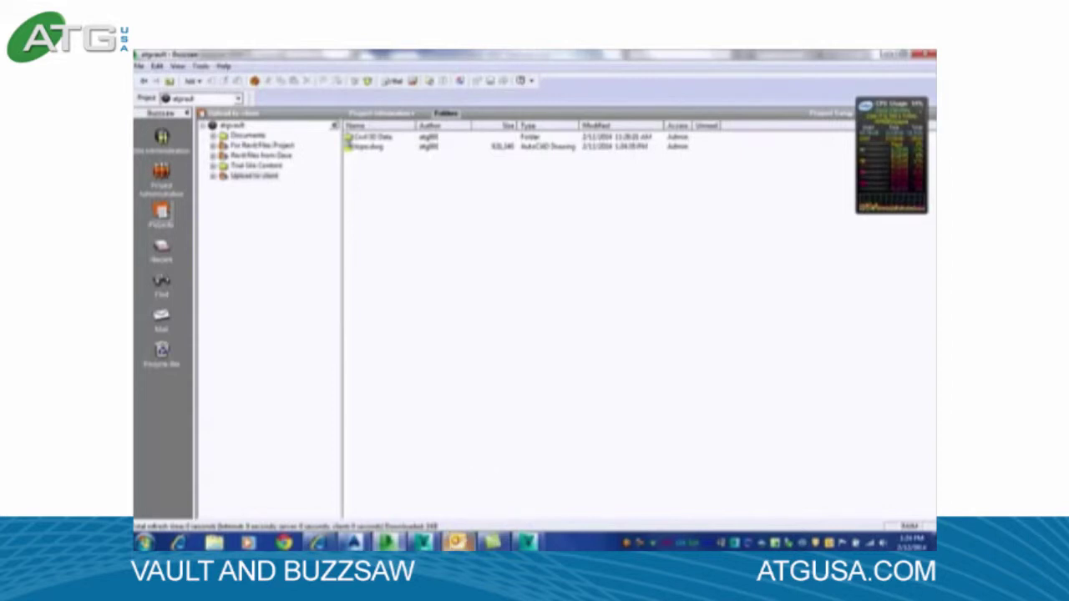
Switch to Outlook, open the newest Autodesk Buzzsaw notification message full screen and highlight its opening line.
{"action": "left_click", "coordinate": [458, 543]}
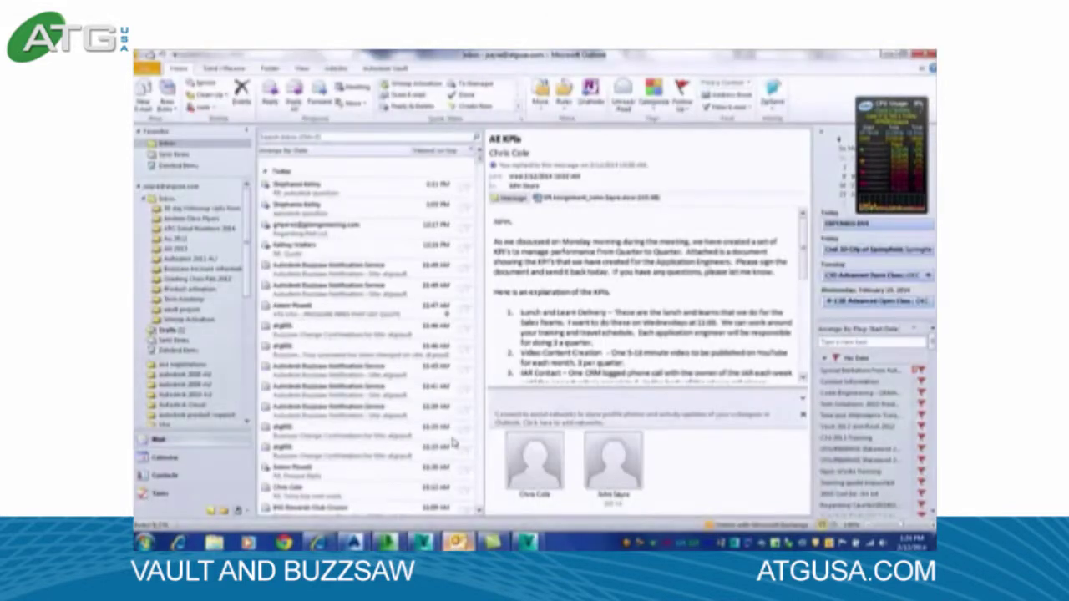
{"action": "left_click", "coordinate": [364, 269]}
{"action": "double_click", "coordinate": [364, 270]}
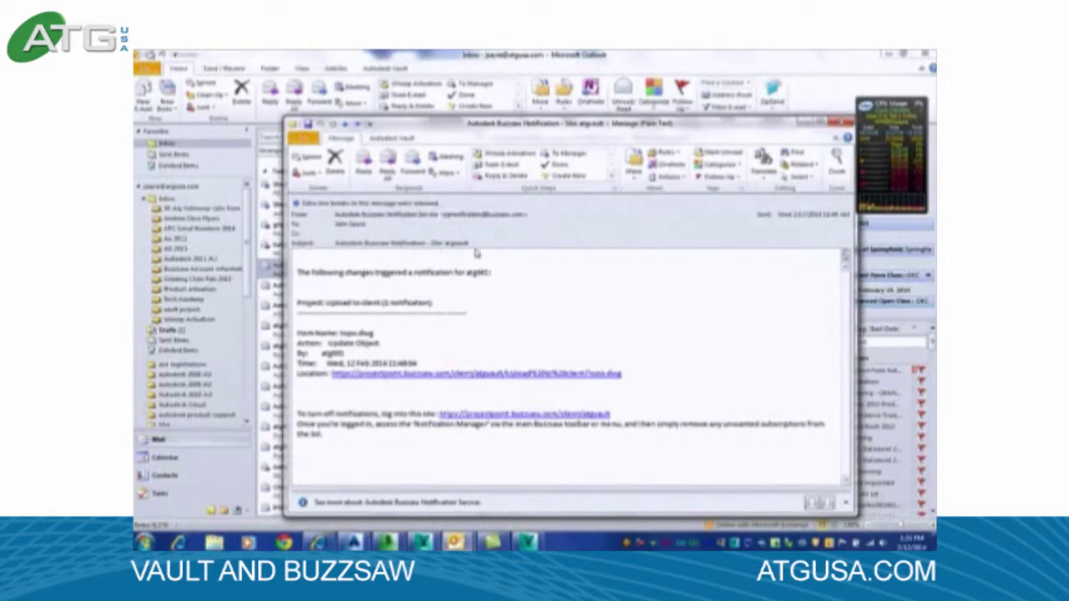
{"action": "left_click", "coordinate": [817, 122]}
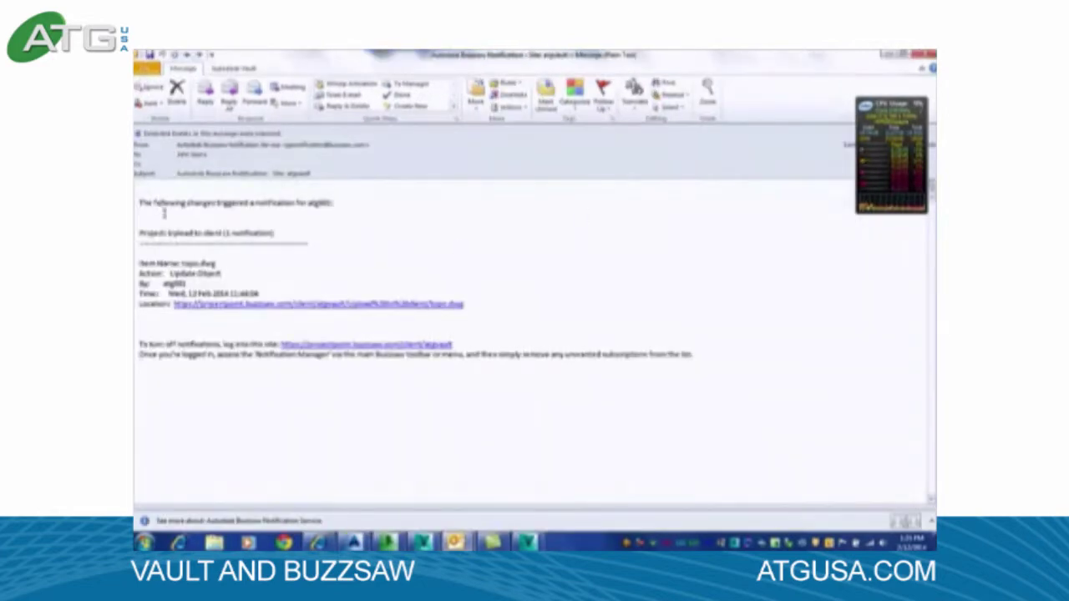
{"action": "left_click_drag", "start_coordinate": [336, 204], "coordinate": [138, 202]}
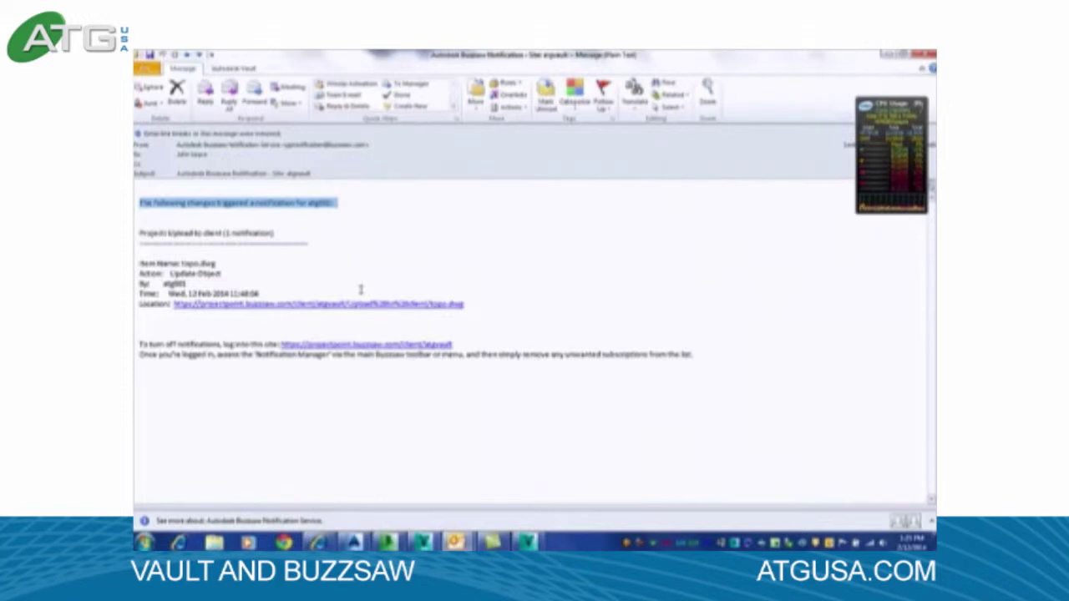
Follow the topo.dwg location link to the Buzzsaw sign-in page and close only that browser tab.
{"action": "left_click", "coordinate": [322, 306]}
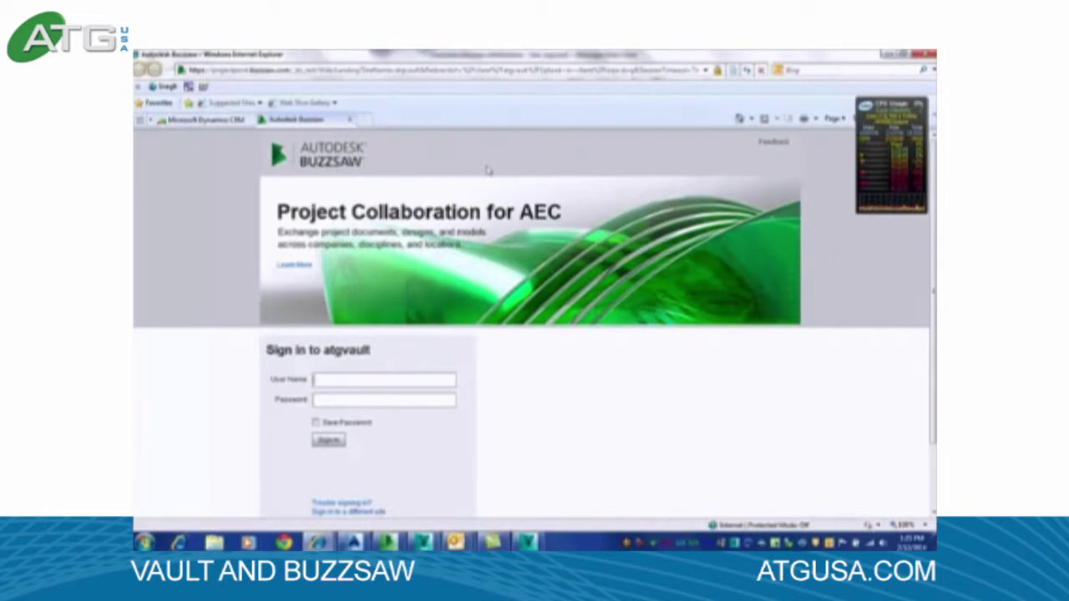
{"action": "left_click", "coordinate": [920, 55]}
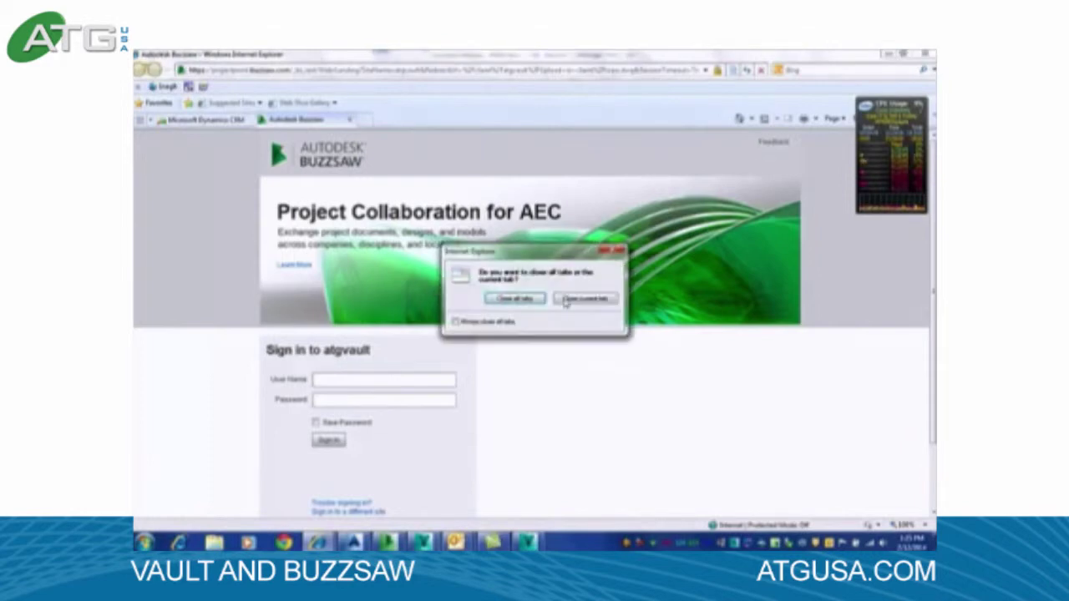
{"action": "left_click", "coordinate": [599, 302]}
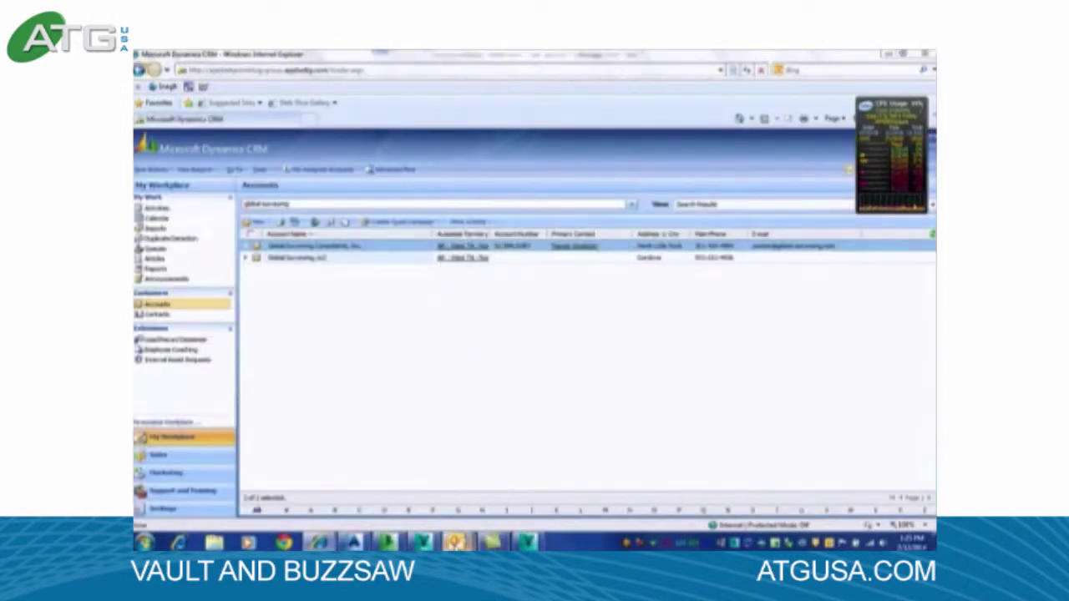
Return to the Buzzsaw notification message, close it, go back to the Outlook inbox and bring up the Job Processor.
{"action": "mouse_move", "coordinate": [458, 544]}
{"action": "left_click", "coordinate": [495, 496]}
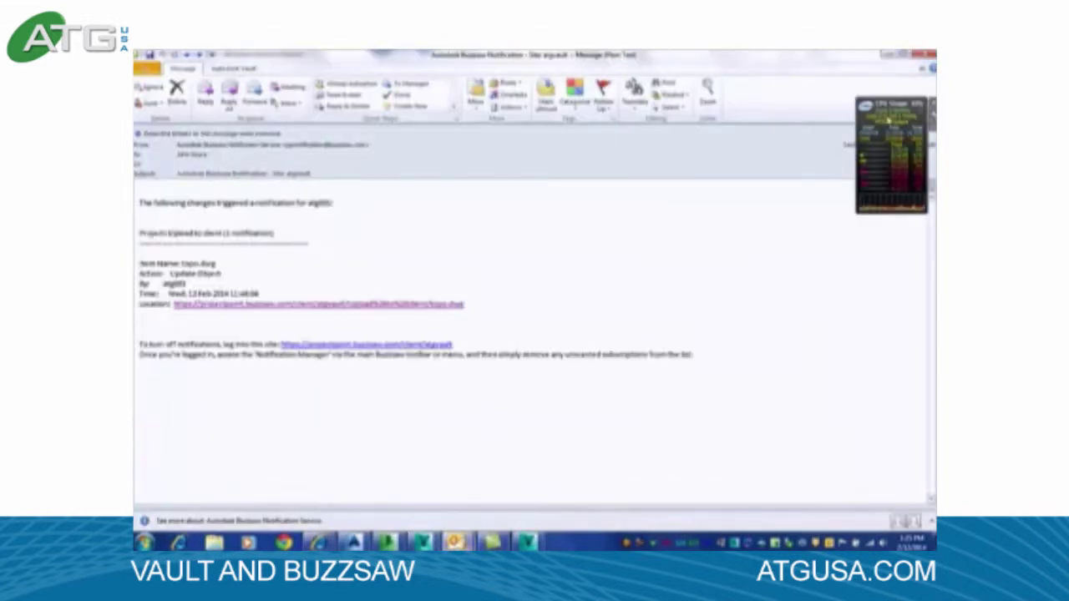
{"action": "left_click", "coordinate": [923, 54]}
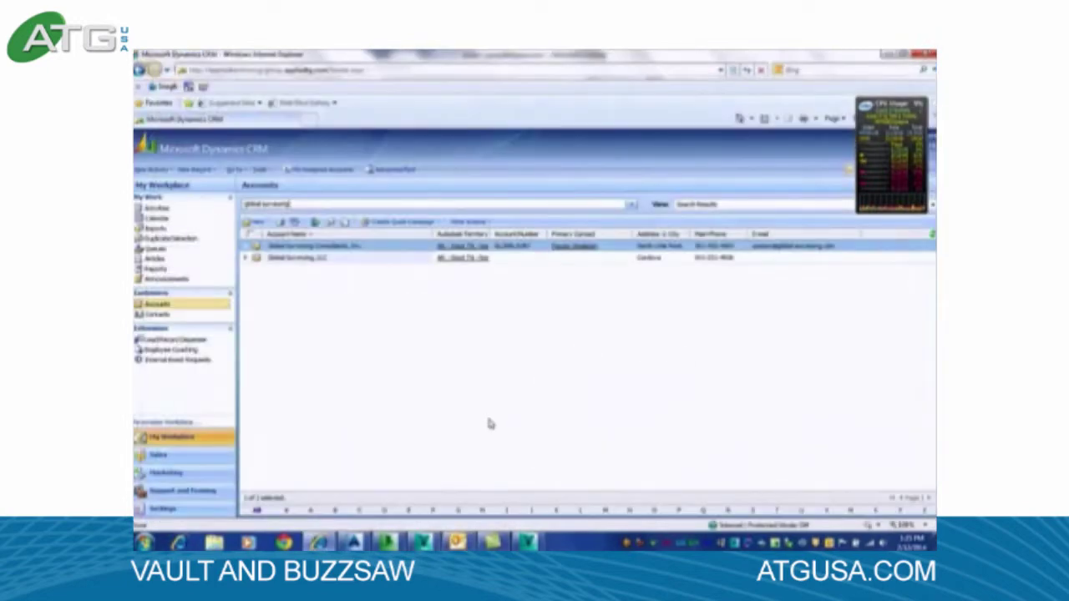
{"action": "left_click", "coordinate": [458, 543]}
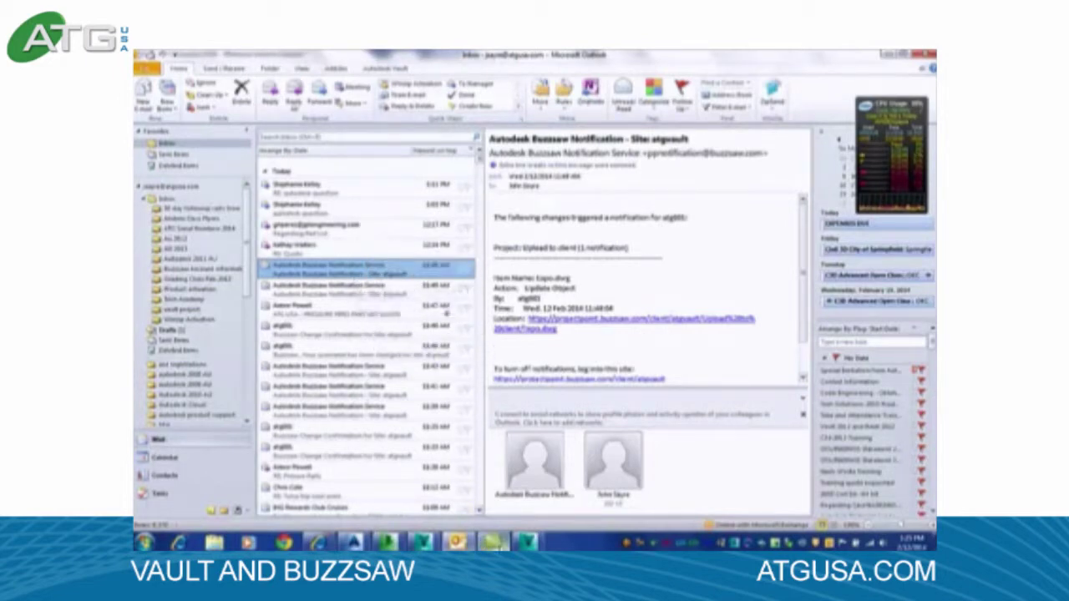
{"action": "left_click", "coordinate": [494, 542]}
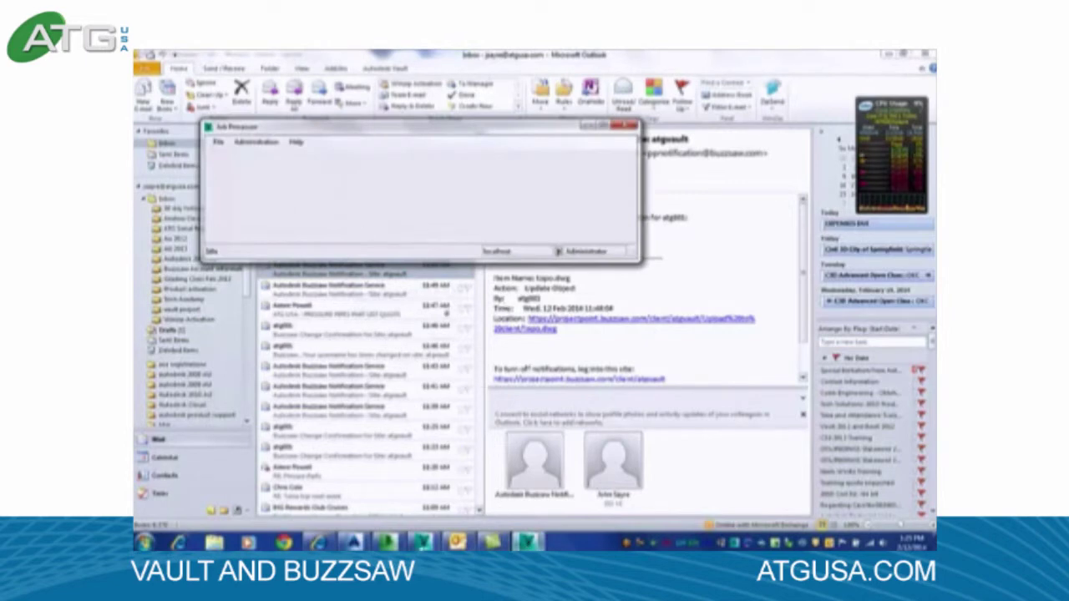